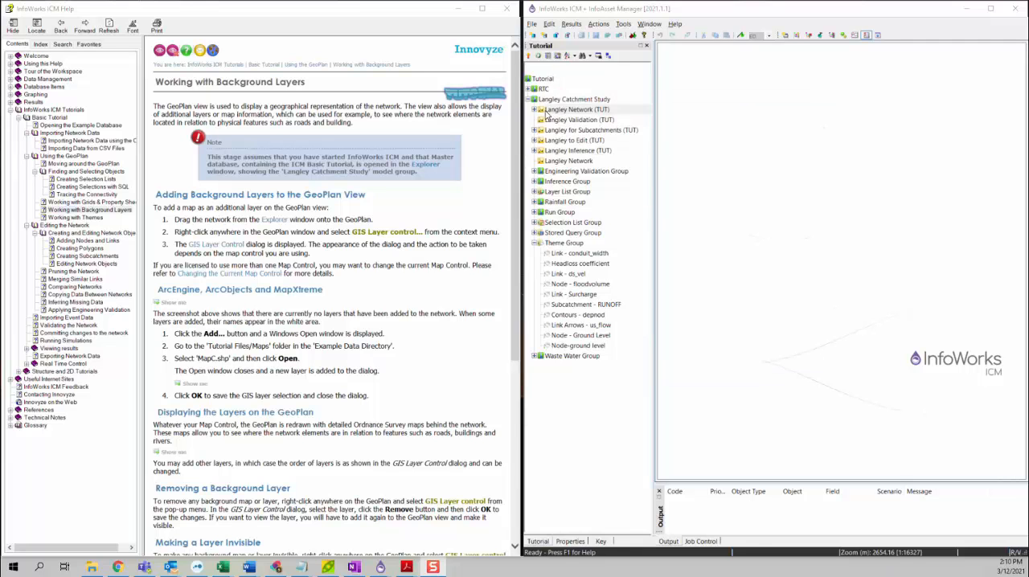
# Open the Langley Network (TUT) on the GeoPlan and maximize its window
pyautogui.moveTo(546, 115); pyautogui.dragTo(747, 77)
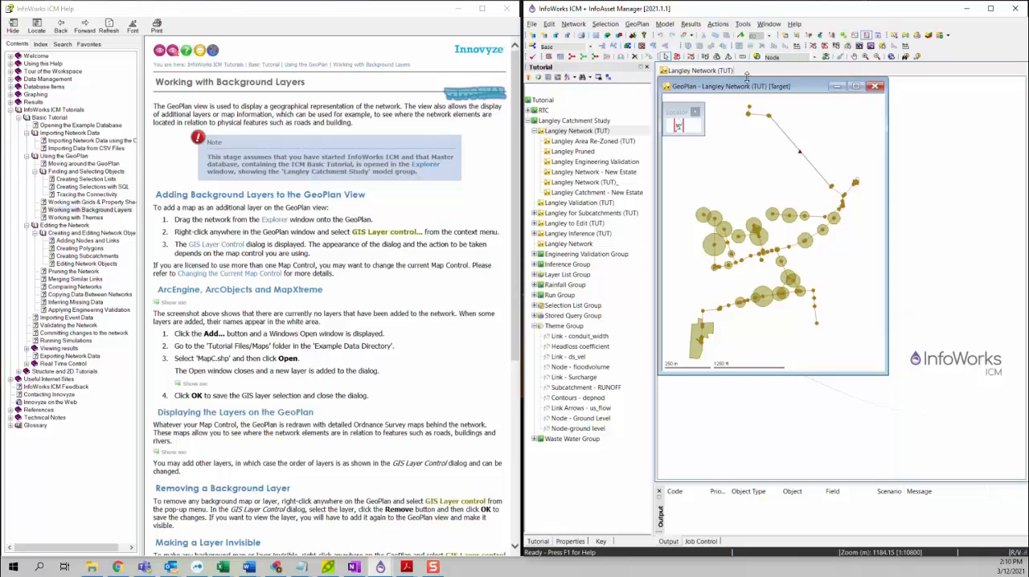
pyautogui.click(856, 86)
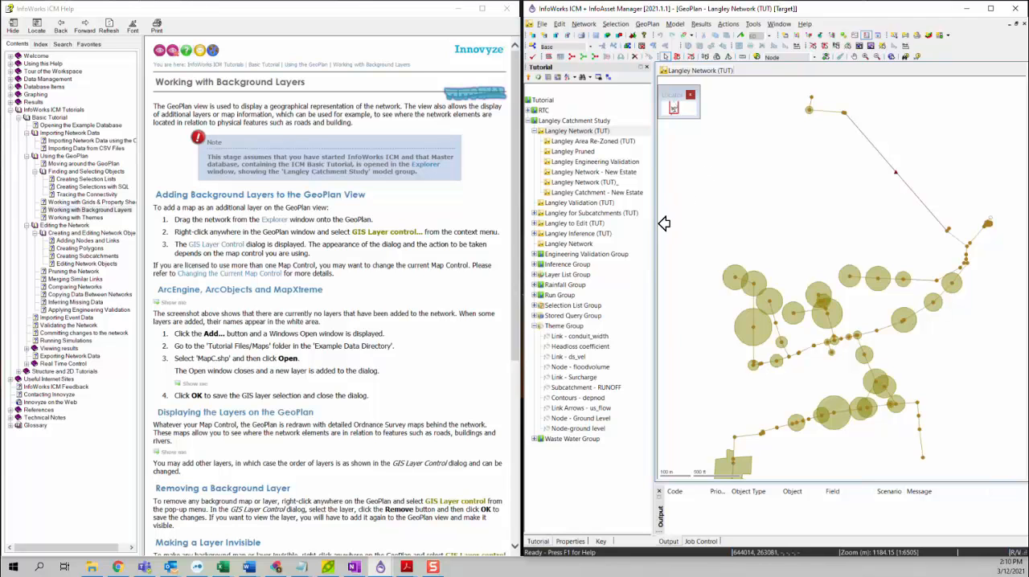
# View the GIS Layer Control dialog for the Langley Network GeoPlan, then close it without adding a layer
pyautogui.rightClick(730, 157)
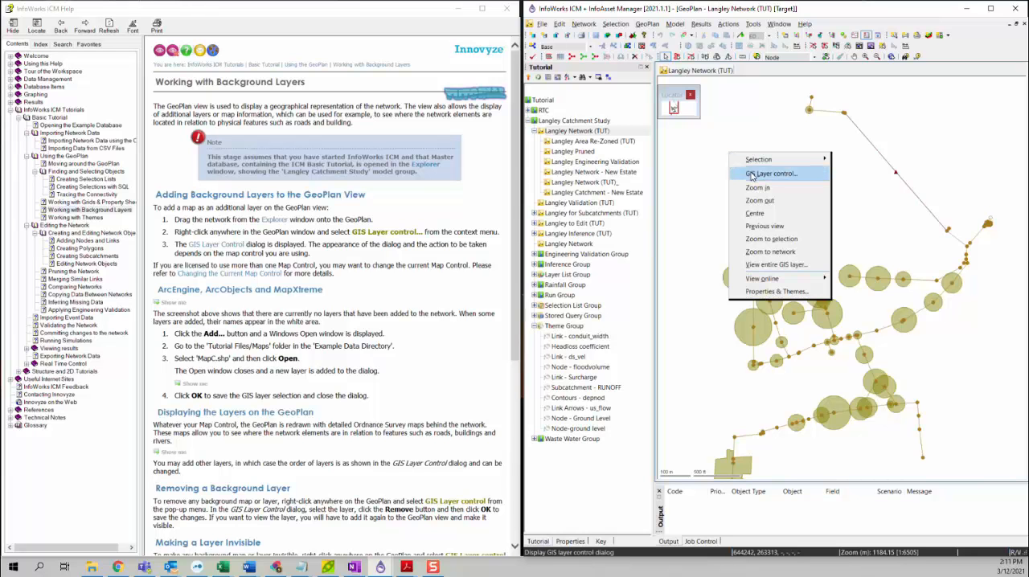
pyautogui.click(751, 174)
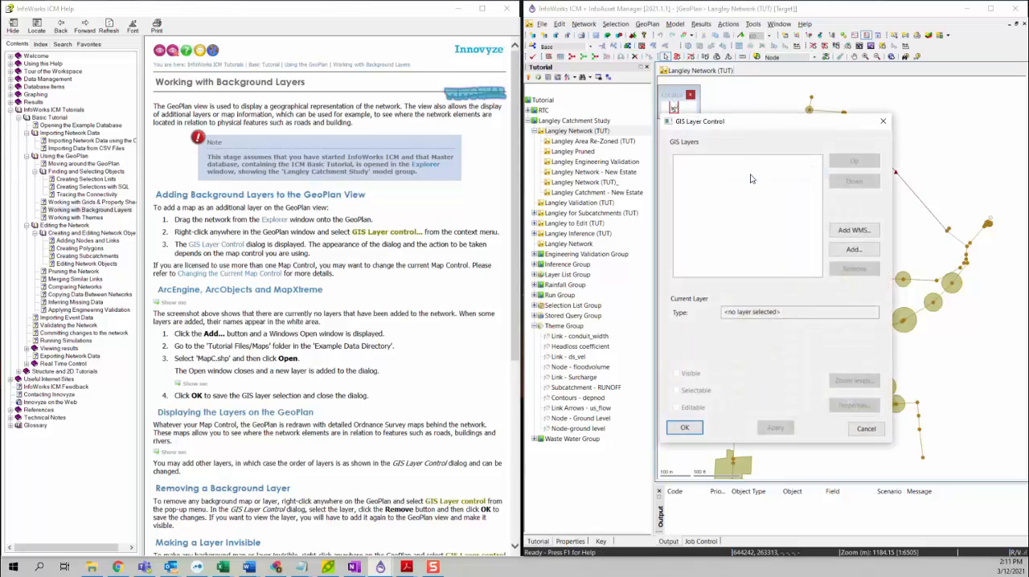
pyautogui.moveTo(734, 127); pyautogui.dragTo(707, 131)
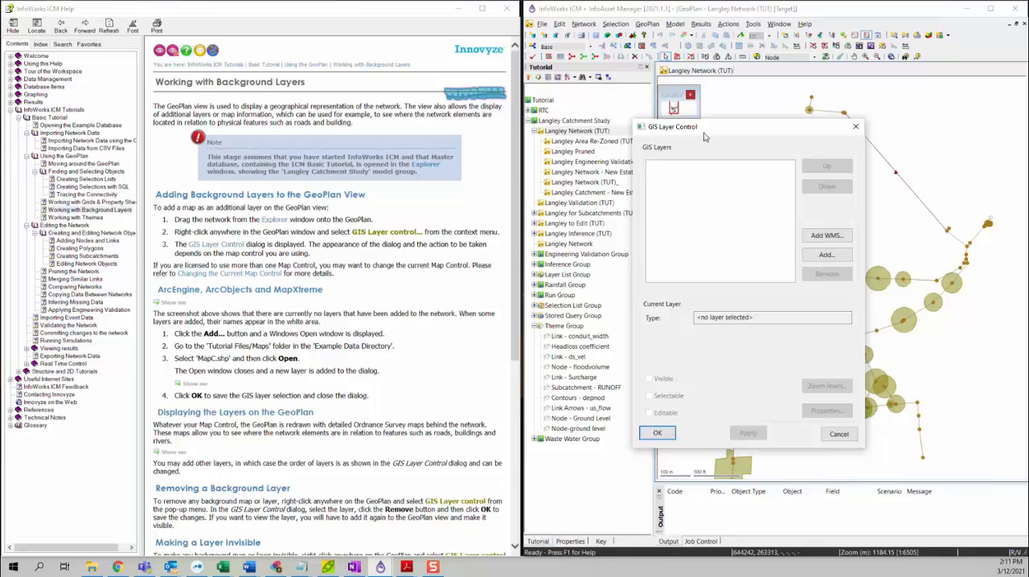
pyautogui.click(856, 126)
pyautogui.rightClick(749, 132)
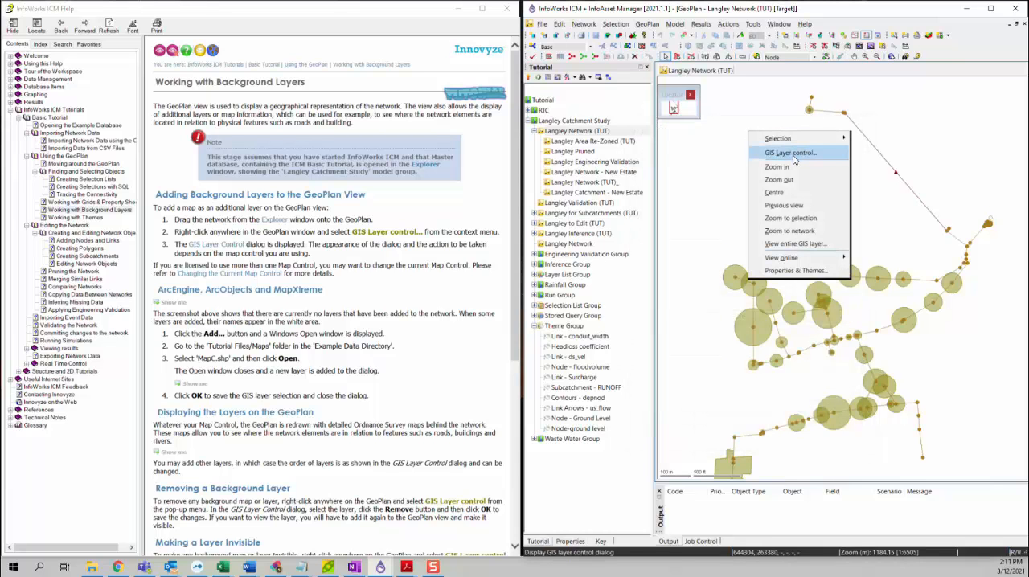
pyautogui.click(717, 153)
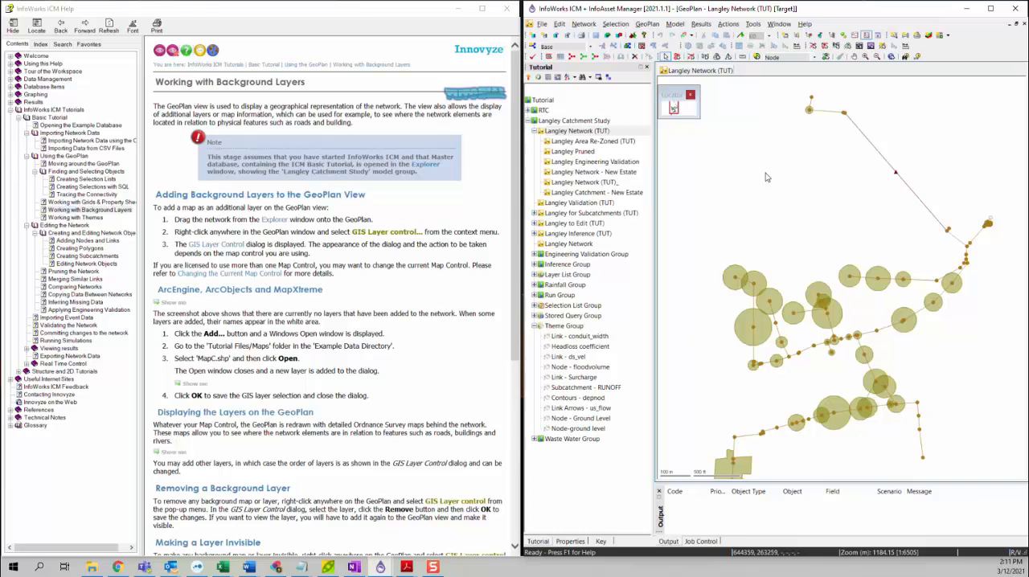
# Check which Map Controls are available in the GeoPlan program options, then leave the options without changes
pyautogui.click(754, 24)
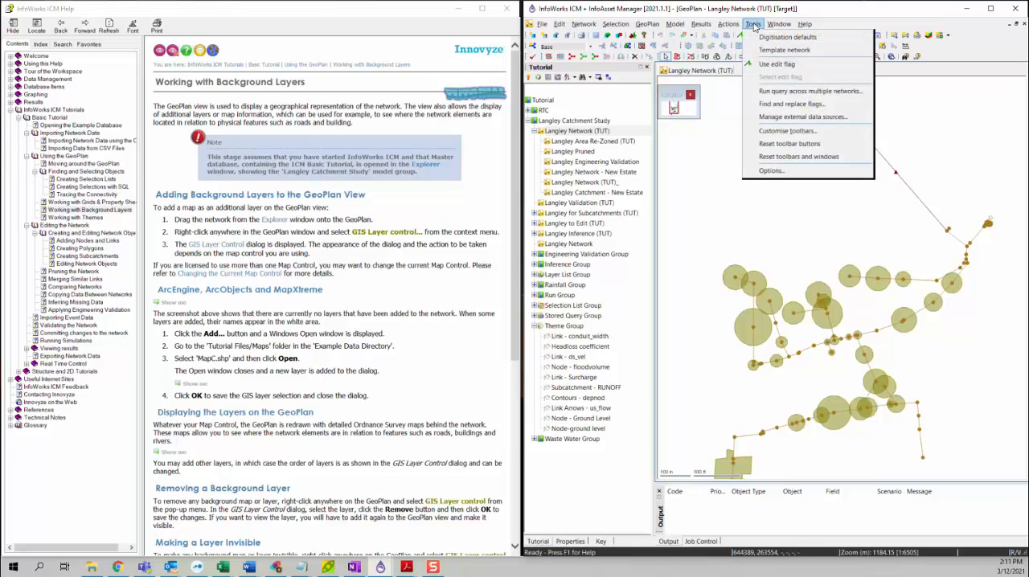
pyautogui.click(772, 171)
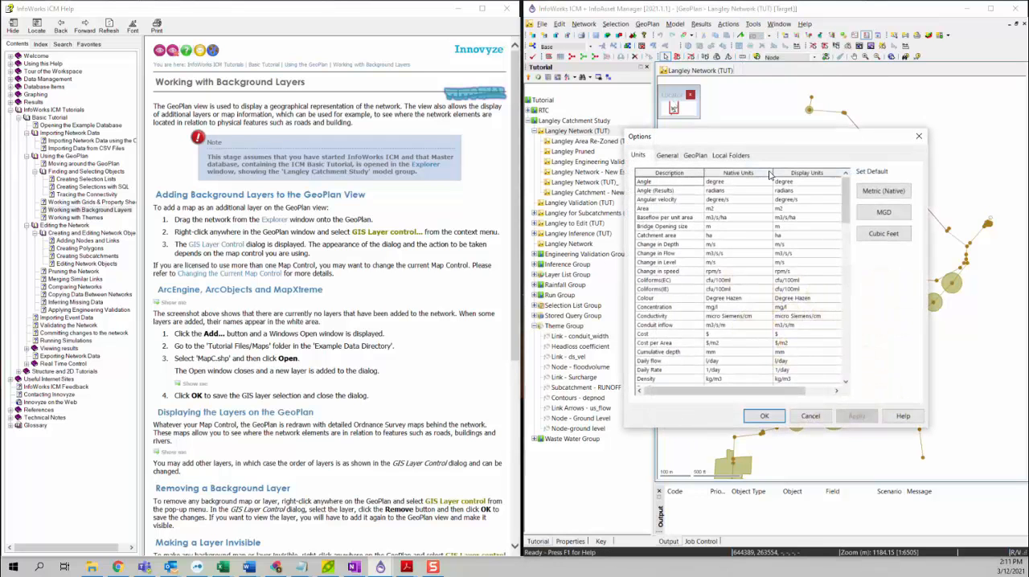
pyautogui.click(700, 157)
pyautogui.moveTo(729, 139); pyautogui.dragTo(708, 113)
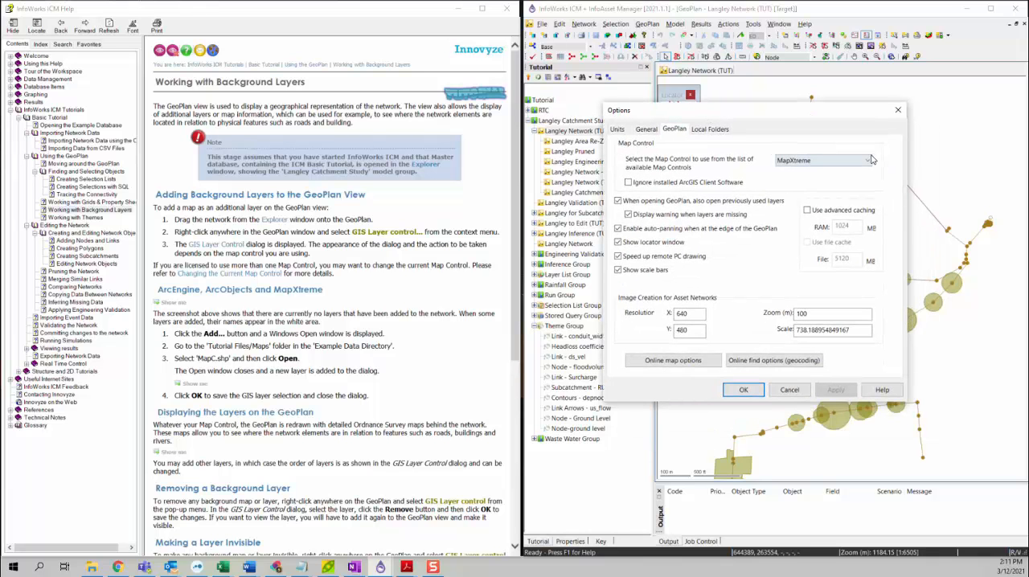
pyautogui.click(832, 161)
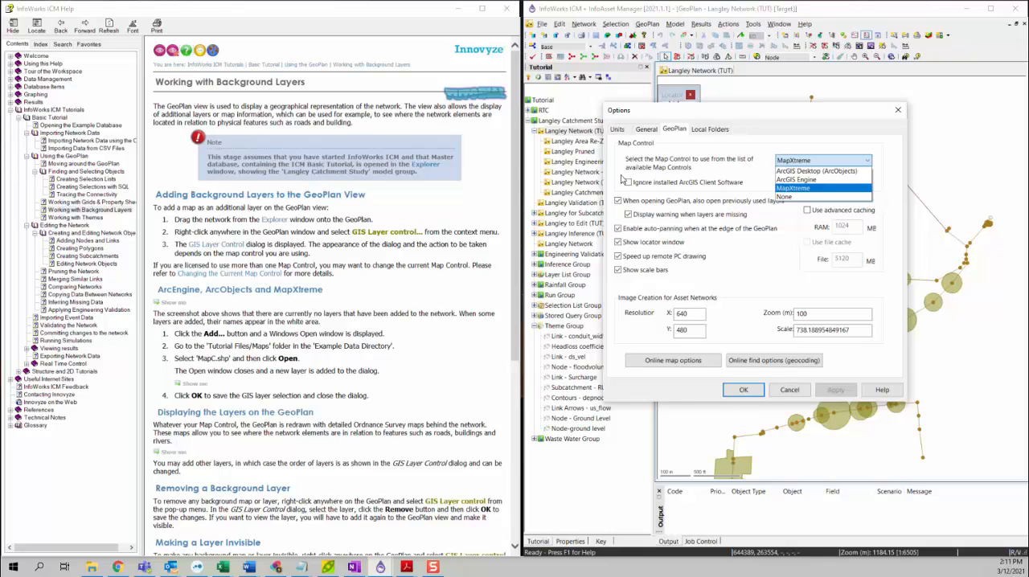
pyautogui.click(789, 390)
pyautogui.click(797, 390)
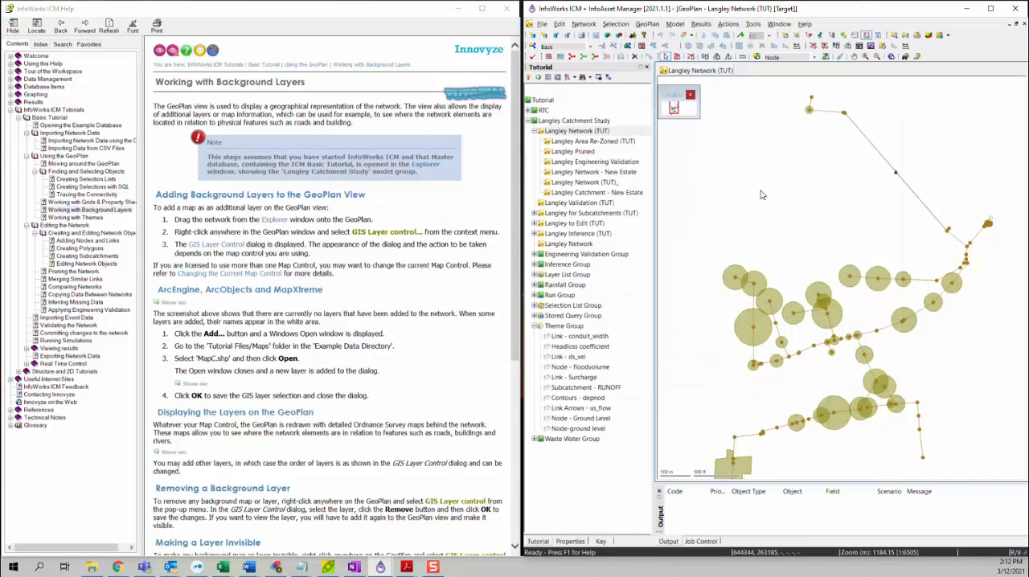
# Compare the GIS Layer Control dialog with its illustration and the layer-adding instructions in the background layers help topic
pyautogui.rightClick(744, 170)
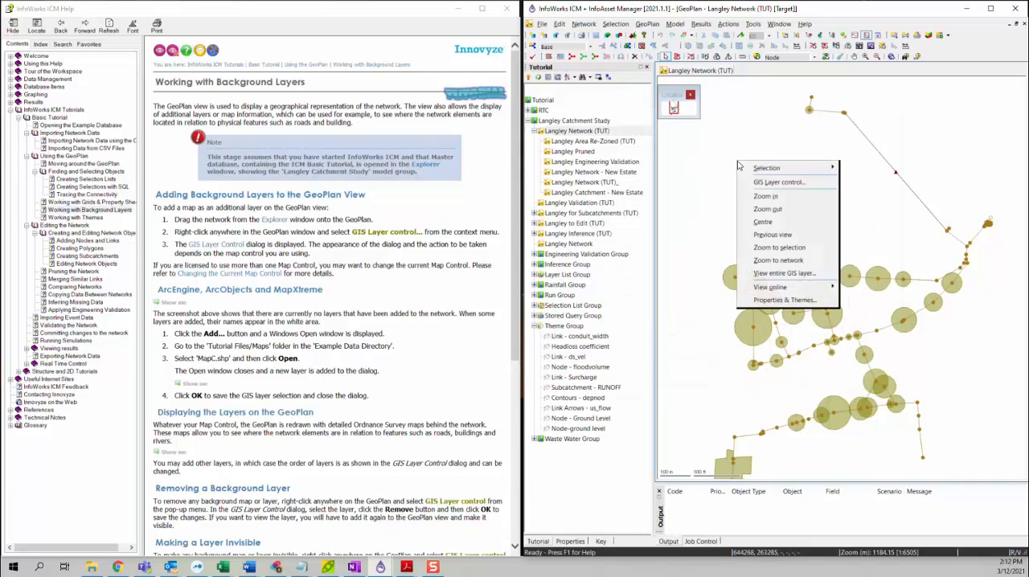
pyautogui.click(782, 183)
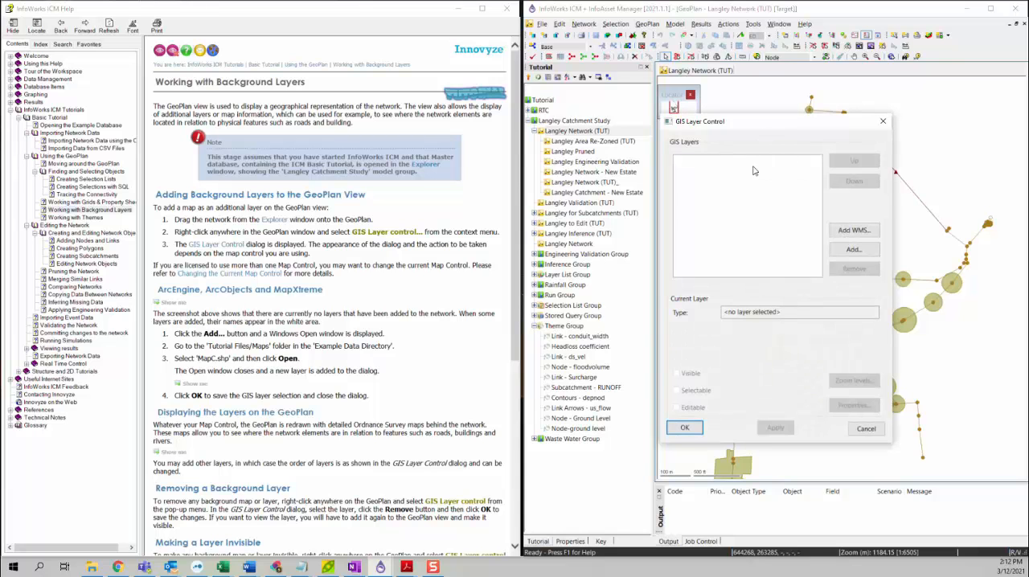
pyautogui.click(883, 122)
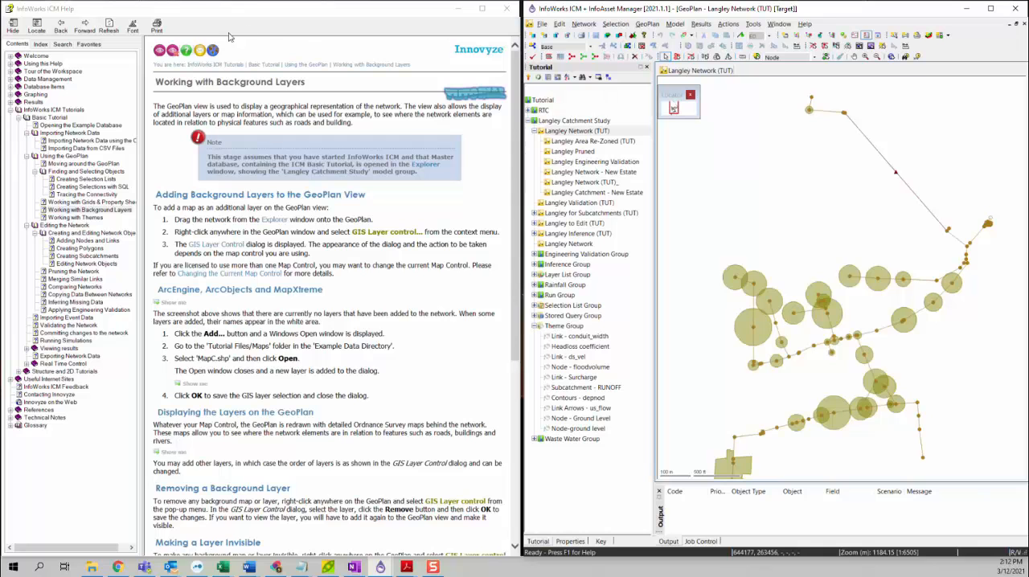
pyautogui.click(159, 51)
pyautogui.scroll(-5, 215, 271)
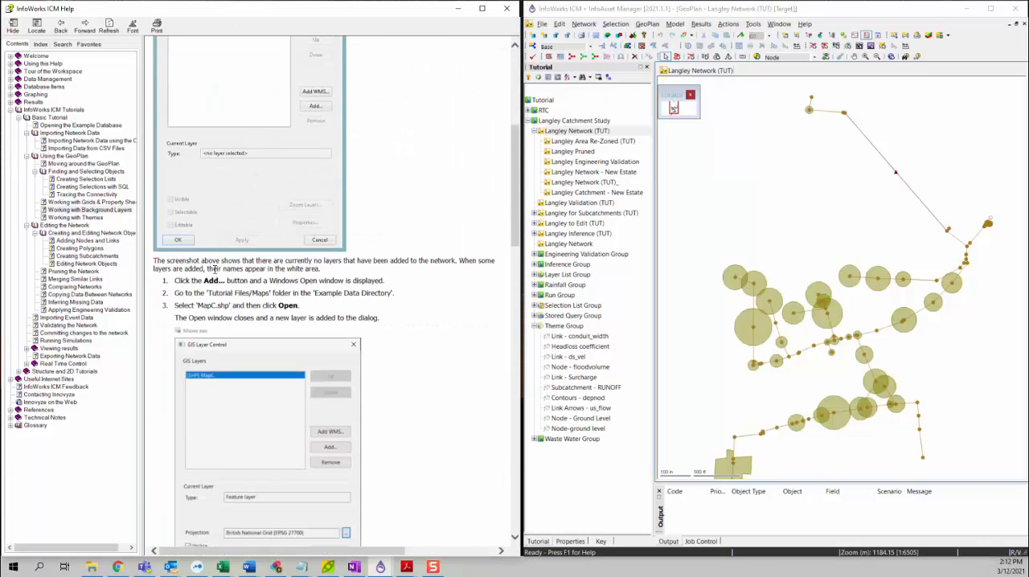
pyautogui.scroll(3, 260, 282)
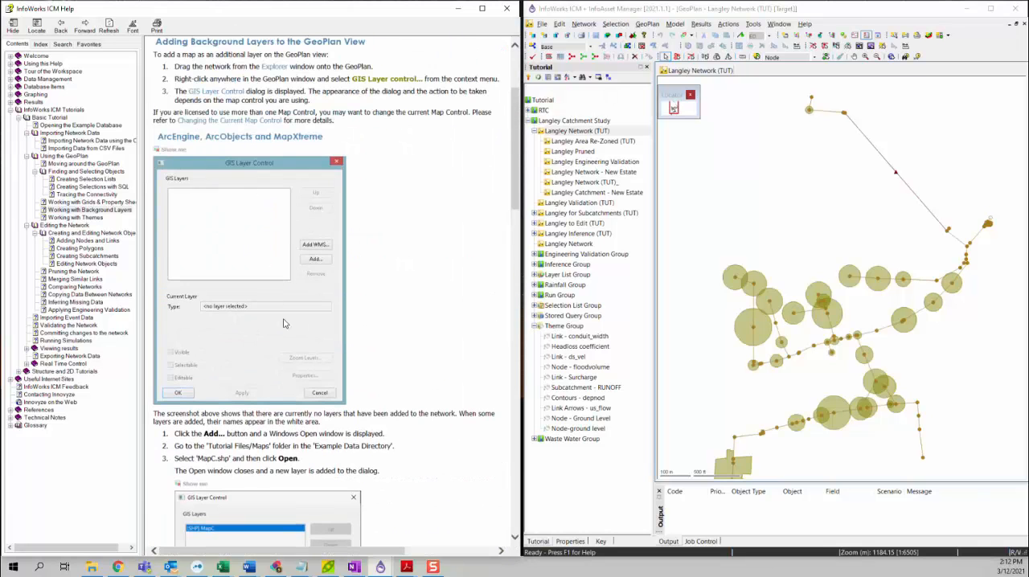
pyautogui.scroll(-1, 216, 362)
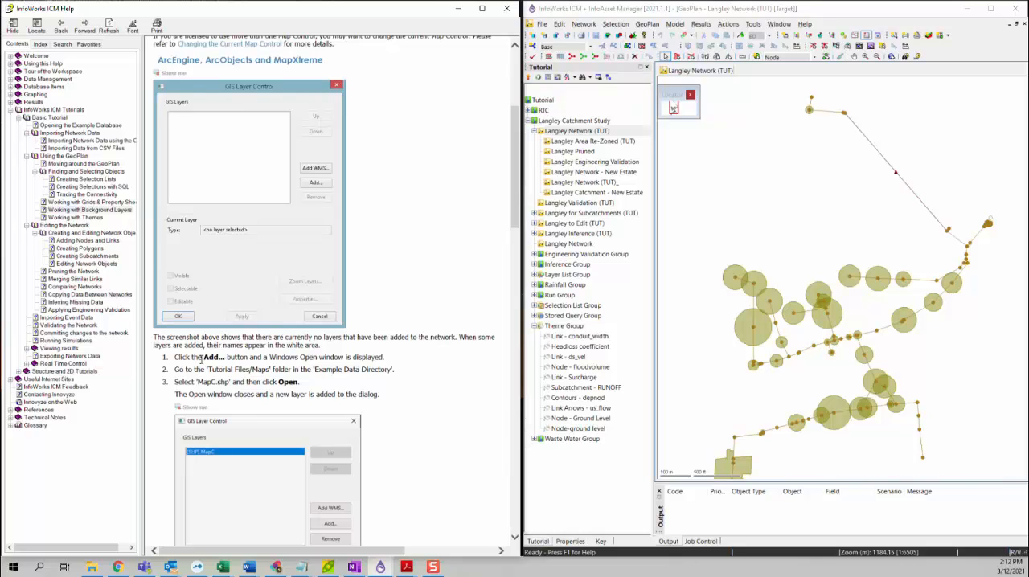
# Add MapC.shp from the Tutorial Files/Maps folder as a background GIS layer and apply it to the GeoPlan
pyautogui.rightClick(760, 176)
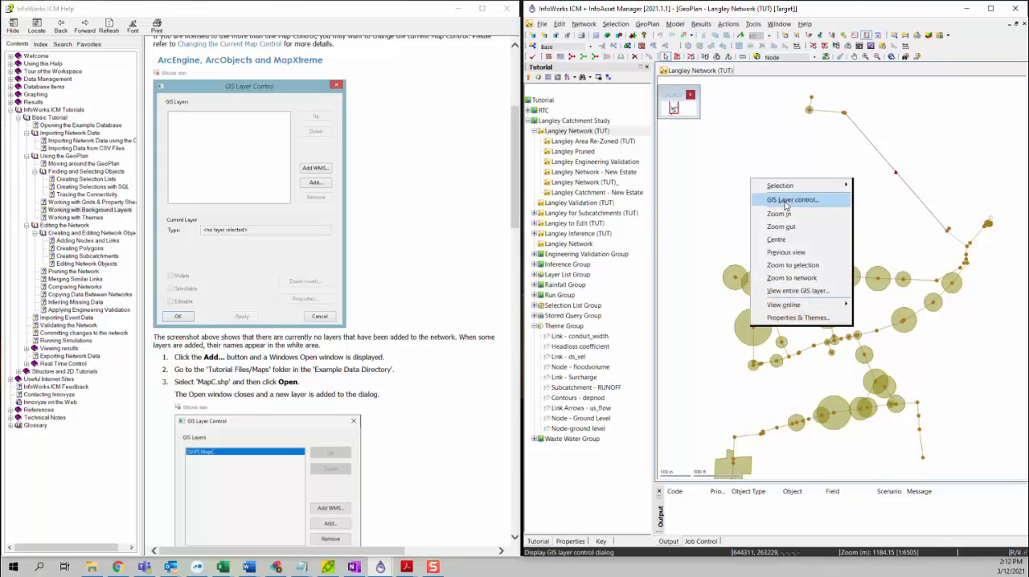
pyautogui.click(784, 203)
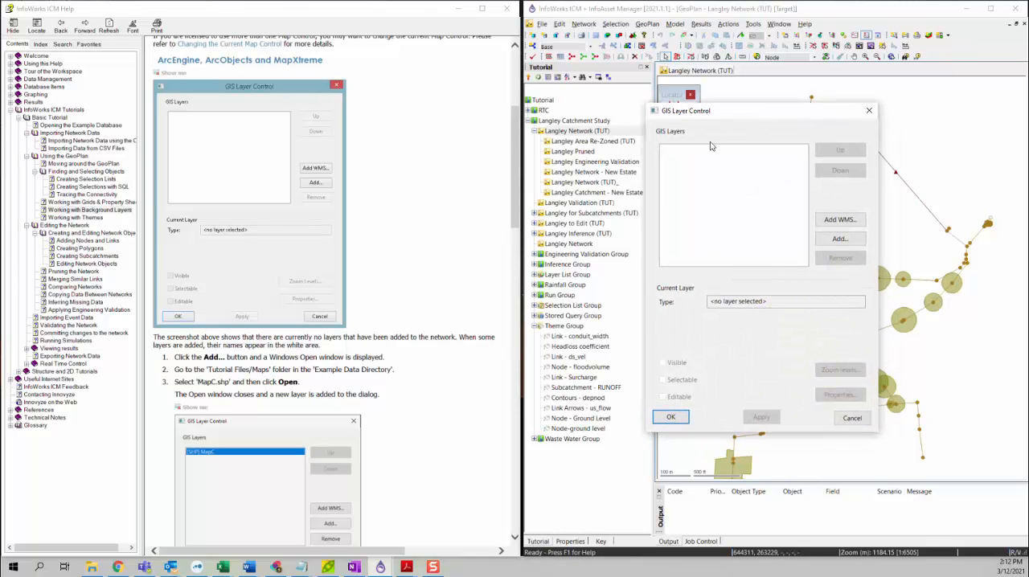
pyautogui.click(848, 243)
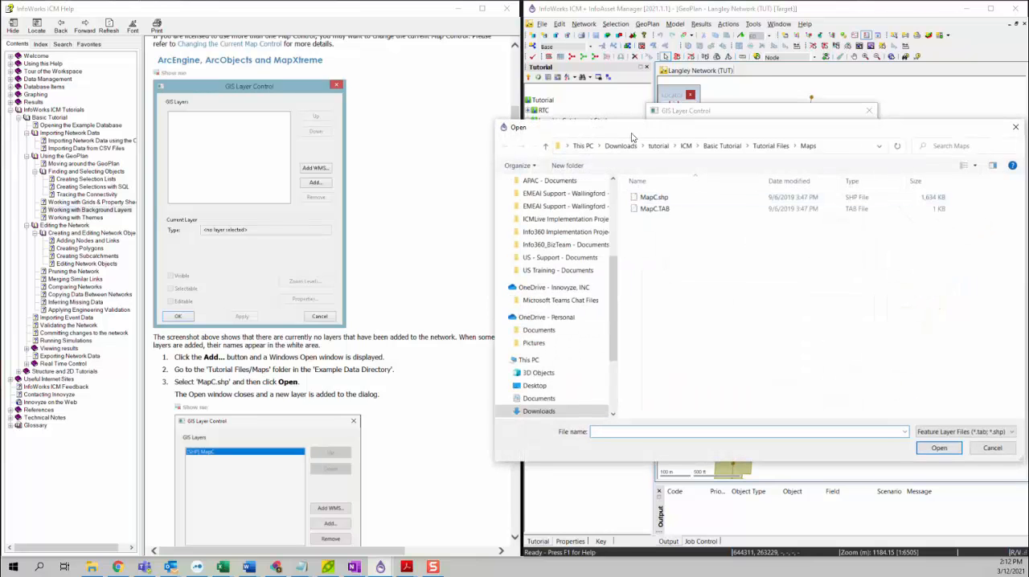
pyautogui.moveTo(634, 137); pyautogui.dragTo(541, 144)
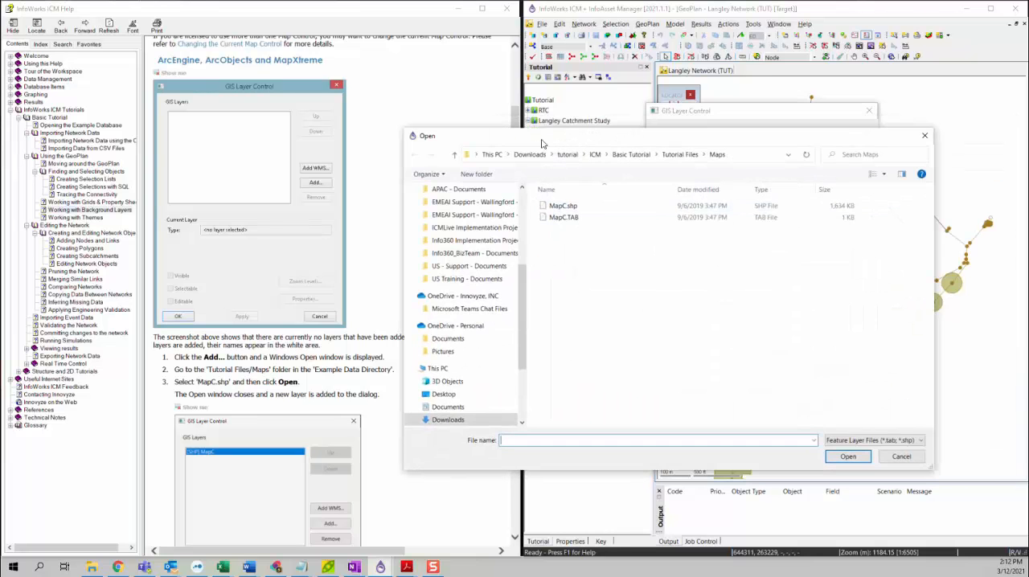
pyautogui.click(682, 154)
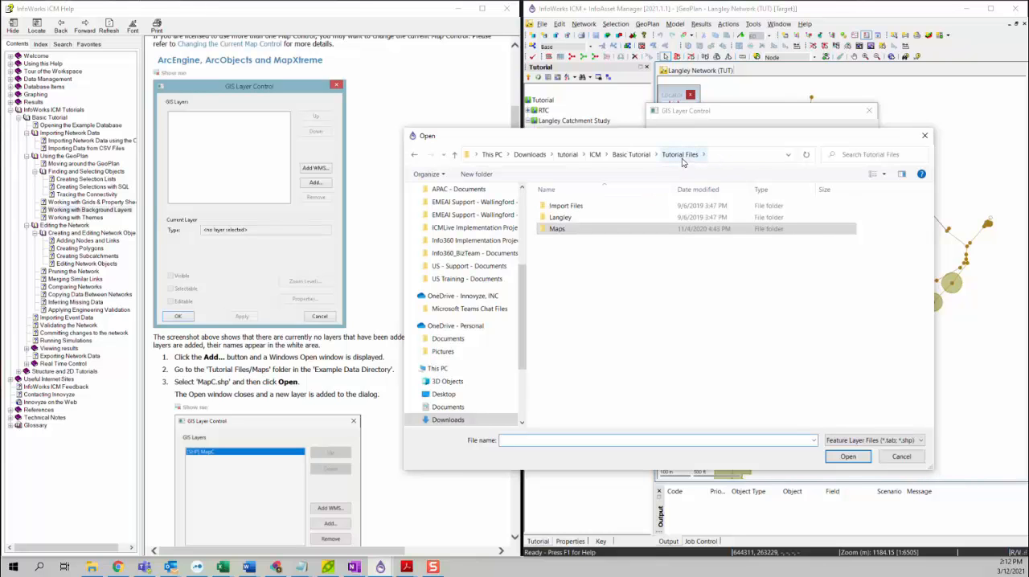
pyautogui.doubleClick(553, 229)
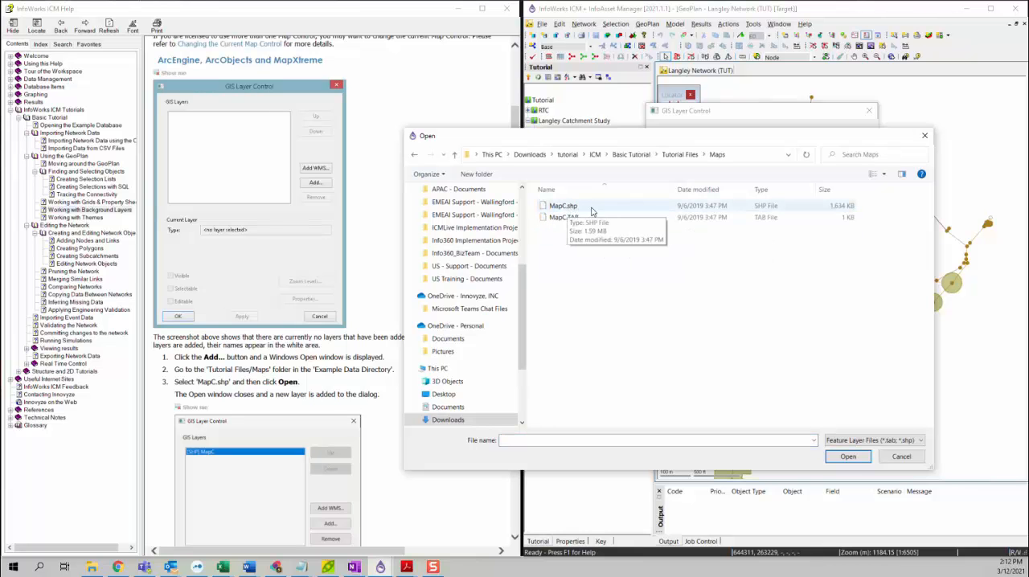
pyautogui.doubleClick(591, 207)
pyautogui.moveTo(703, 110); pyautogui.dragTo(680, 117)
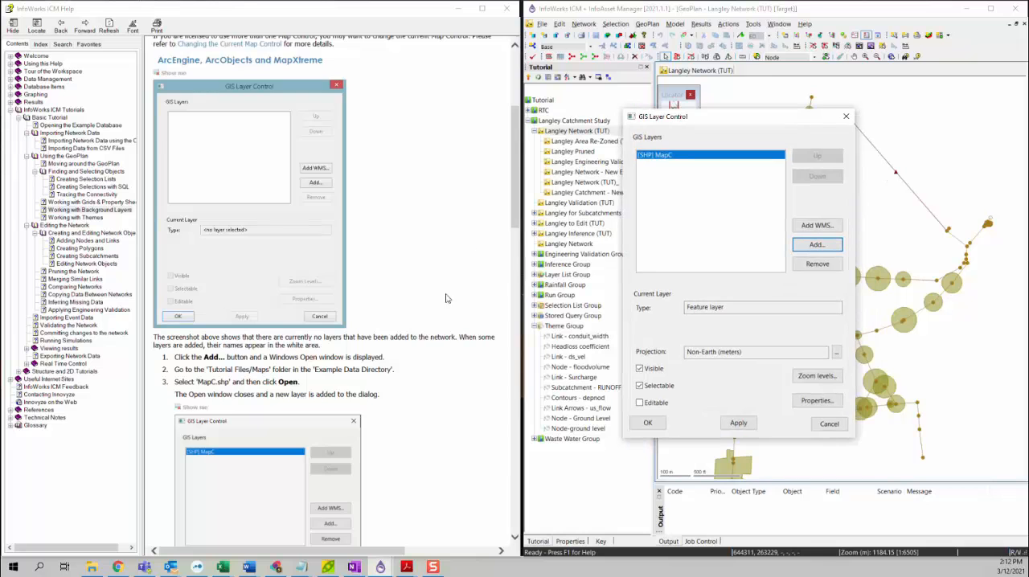
pyautogui.scroll(-5, 406, 328)
pyautogui.scroll(-1, 427, 354)
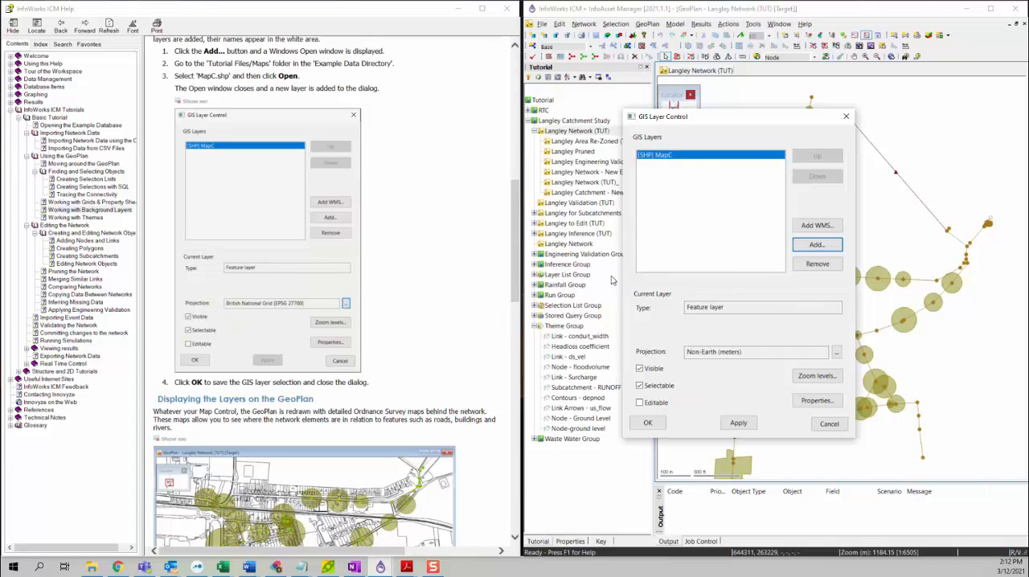
pyautogui.scroll(-1, 441, 355)
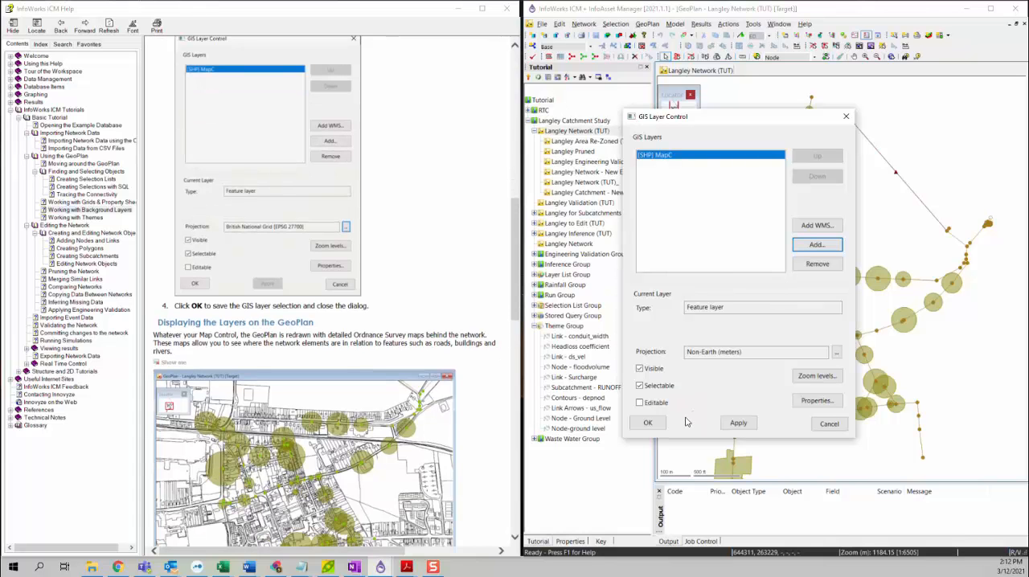
pyautogui.click(649, 423)
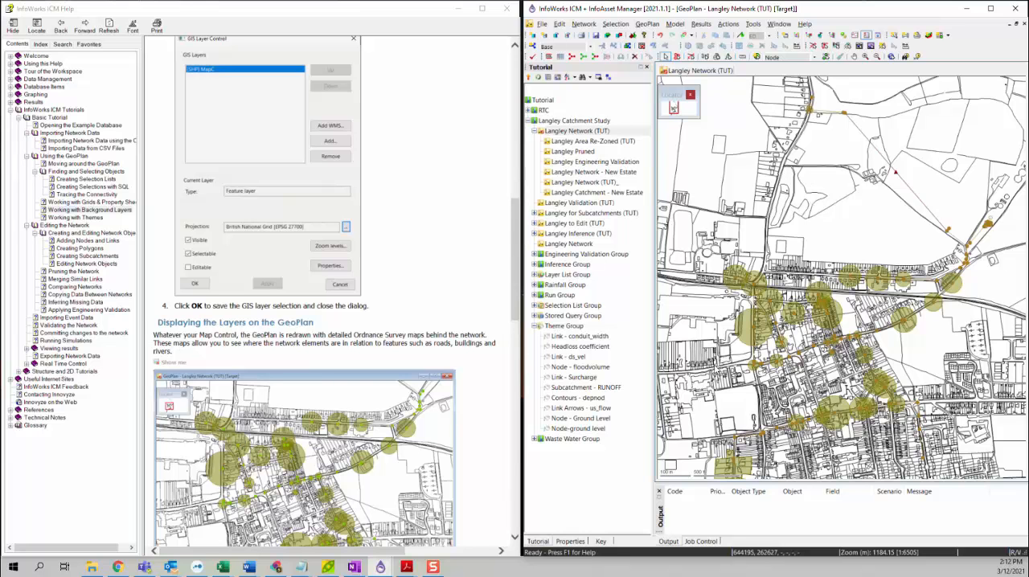
# Try removing the MapC layer from the GeoPlan in the GIS Layer Control dialog, then cancel the removal
pyautogui.scroll(-8, 341, 398)
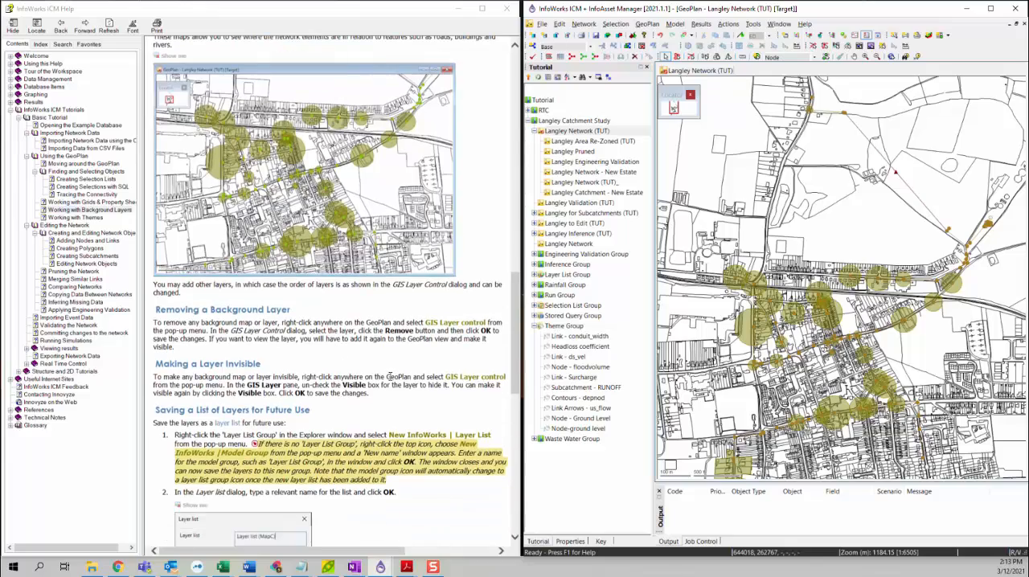
pyautogui.scroll(3, 847, 376)
pyautogui.scroll(6, 790, 367)
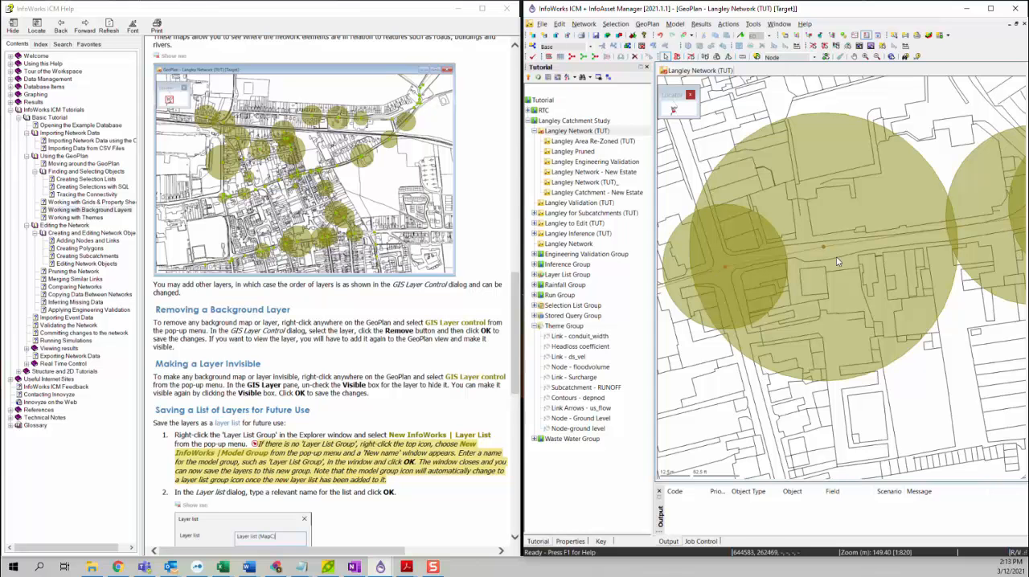
pyautogui.scroll(-3, 856, 378)
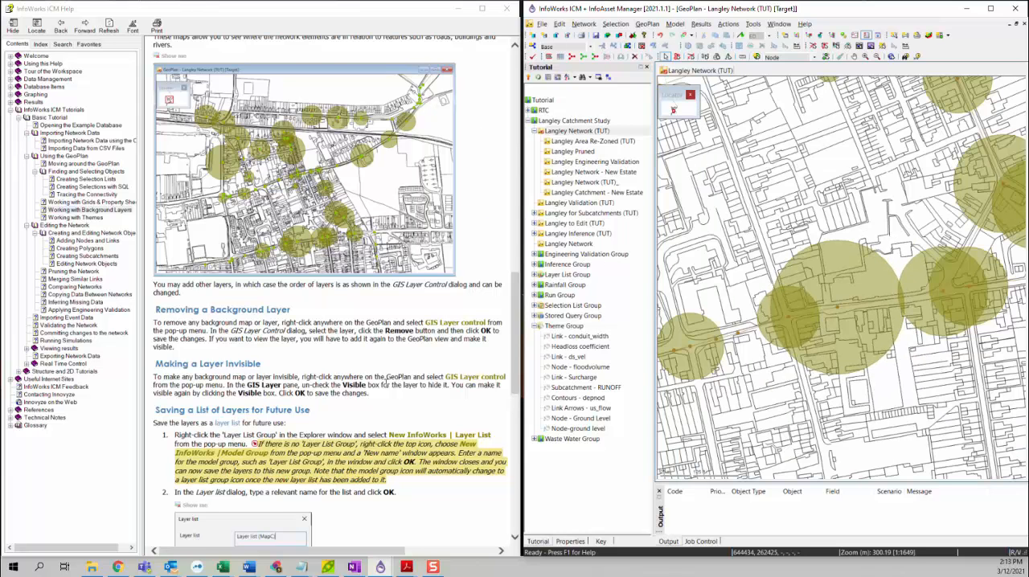
pyautogui.rightClick(745, 179)
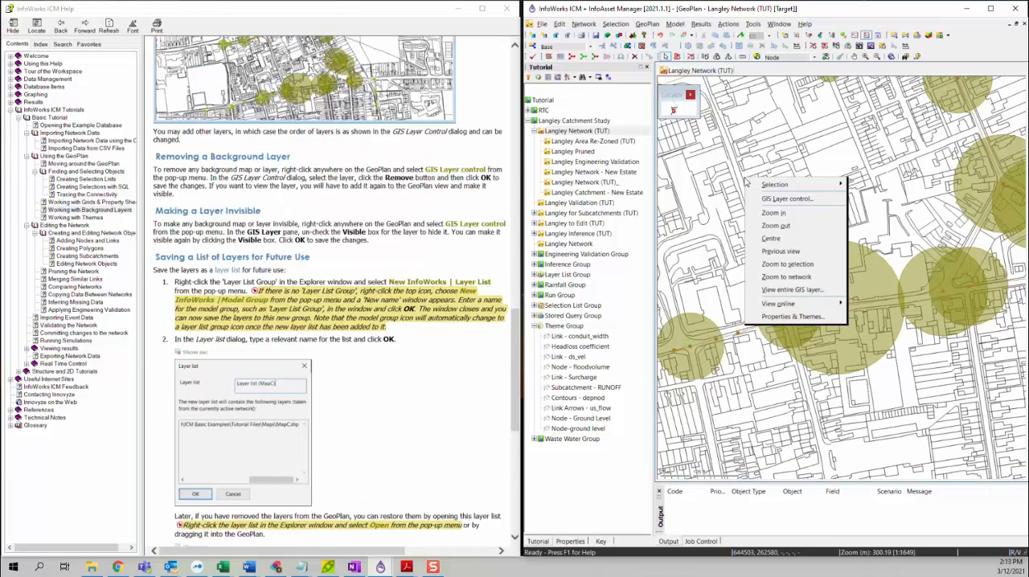
pyautogui.click(782, 200)
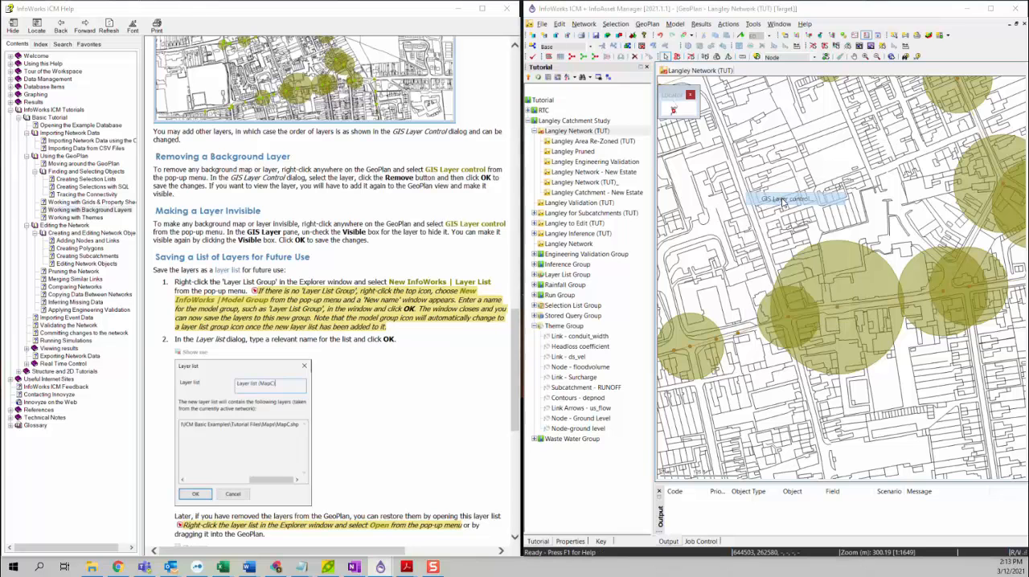
pyautogui.moveTo(724, 124); pyautogui.dragTo(687, 110)
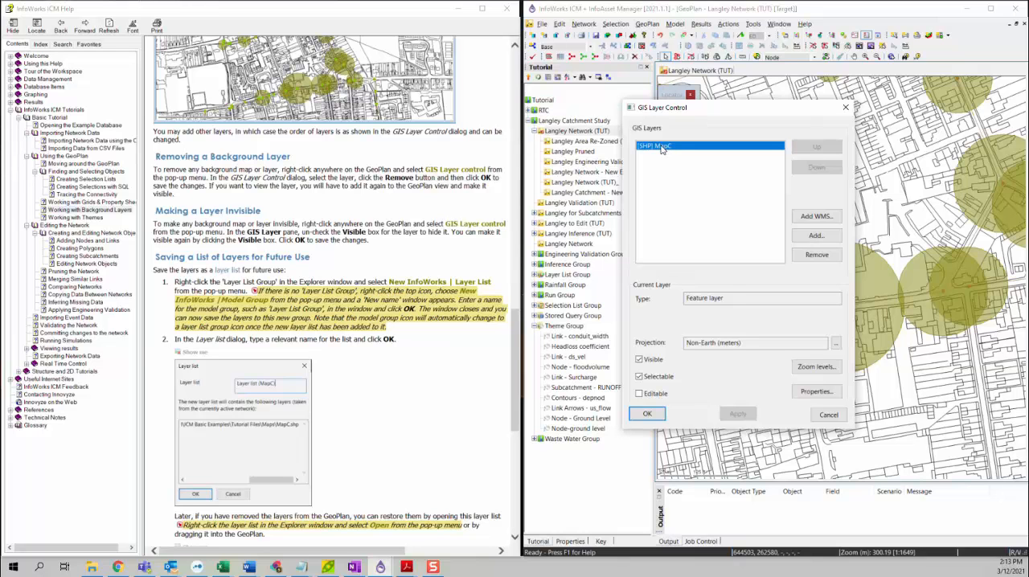
pyautogui.click(810, 255)
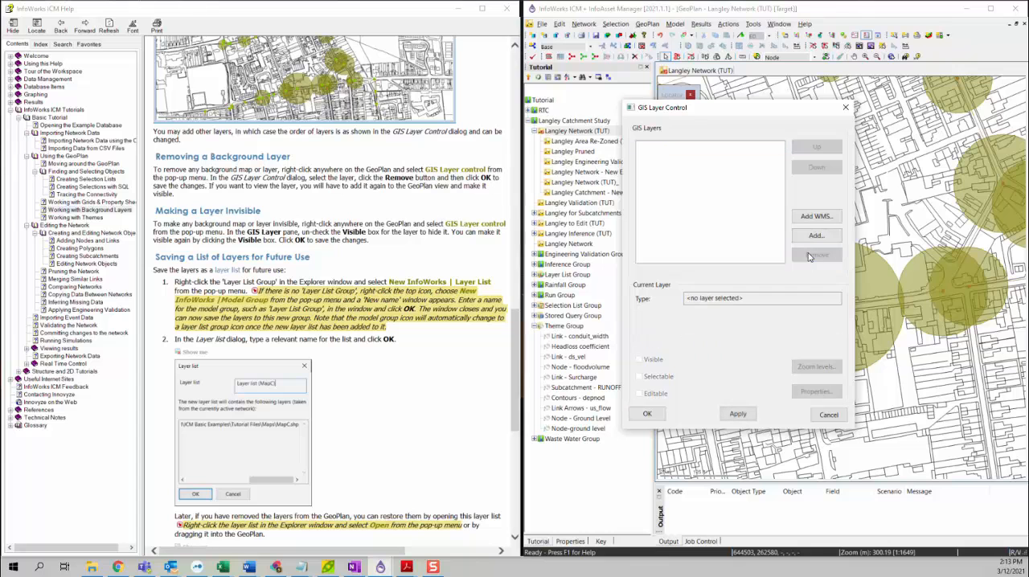
pyautogui.click(829, 414)
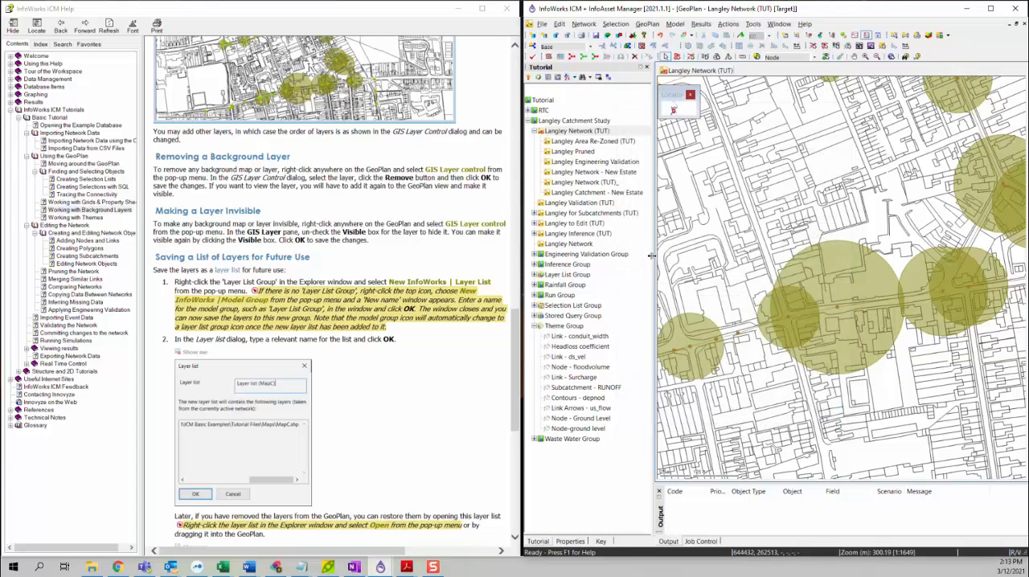
# Make the MapC background layer invisible on the Langley Network GeoPlan through the GIS layer settings and apply the change
pyautogui.moveTo(655, 258); pyautogui.dragTo(650, 259)
pyautogui.rightClick(758, 196)
pyautogui.click(788, 225)
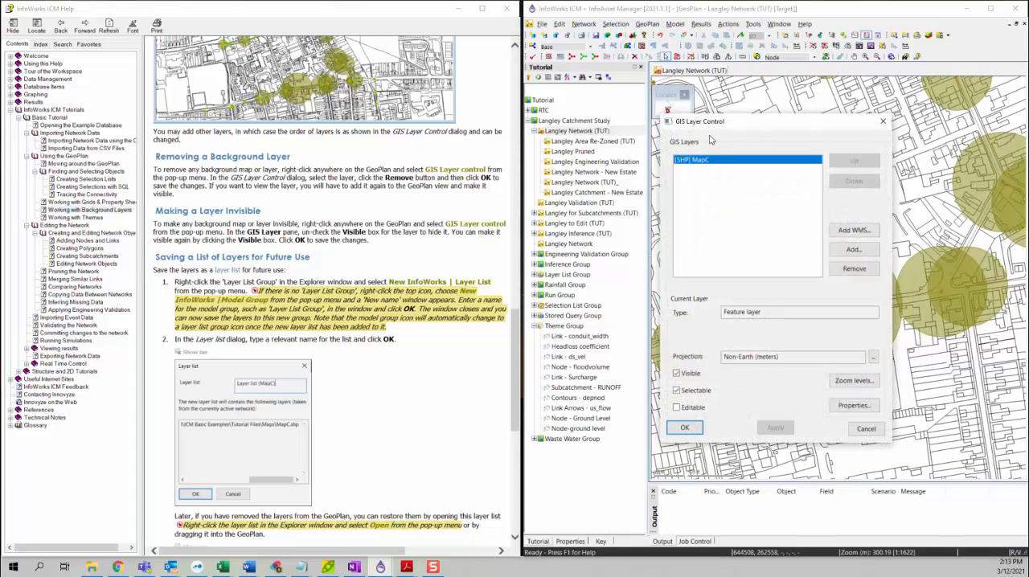
pyautogui.moveTo(713, 116); pyautogui.dragTo(712, 111)
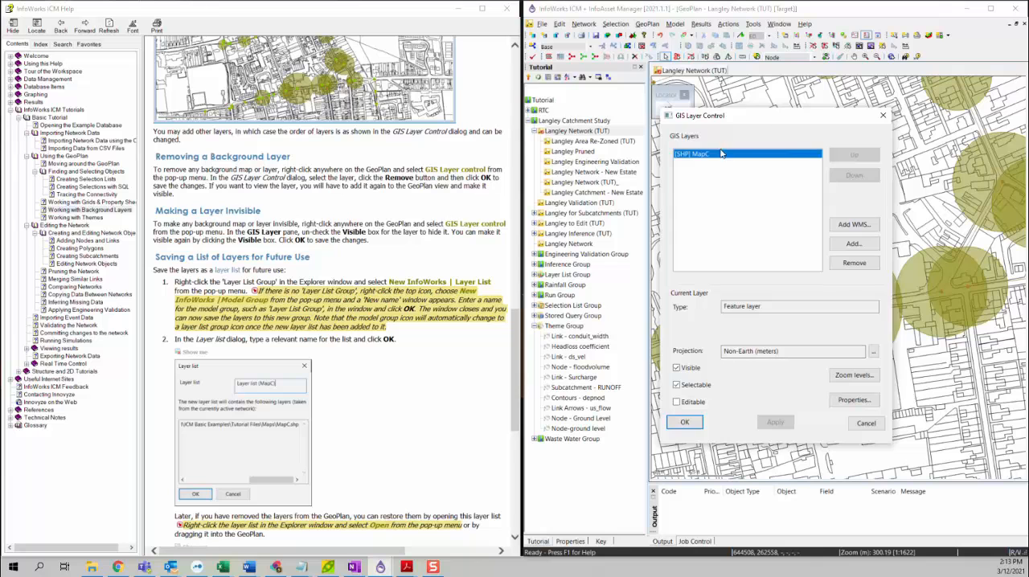
pyautogui.moveTo(703, 115); pyautogui.dragTo(659, 115)
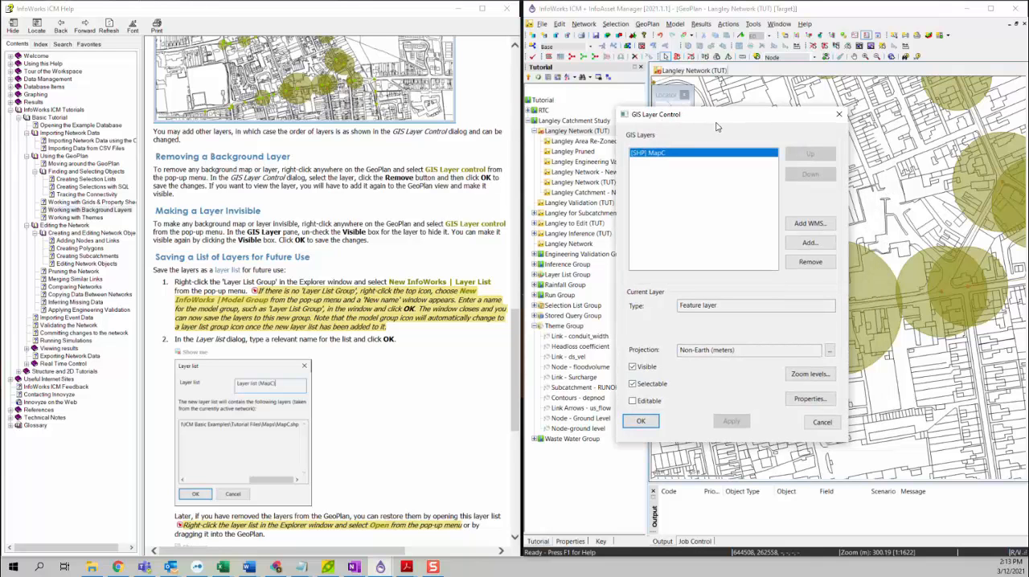
pyautogui.click(644, 370)
pyautogui.click(731, 422)
# Make the MapC layer visible again on the GeoPlan and save the GIS layer settings
pyautogui.moveTo(727, 117); pyautogui.dragTo(354, 172)
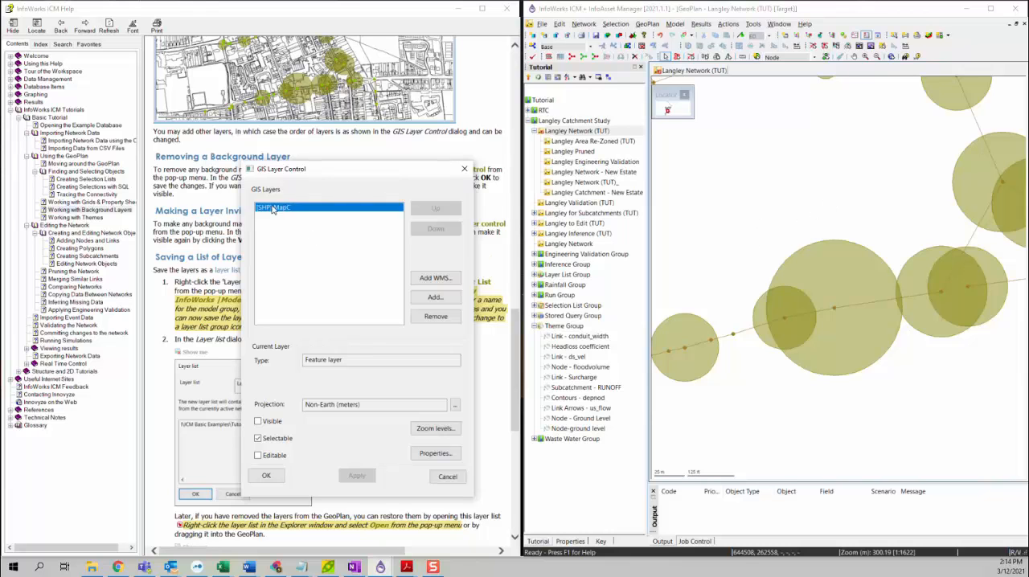
pyautogui.click(258, 421)
pyautogui.click(267, 475)
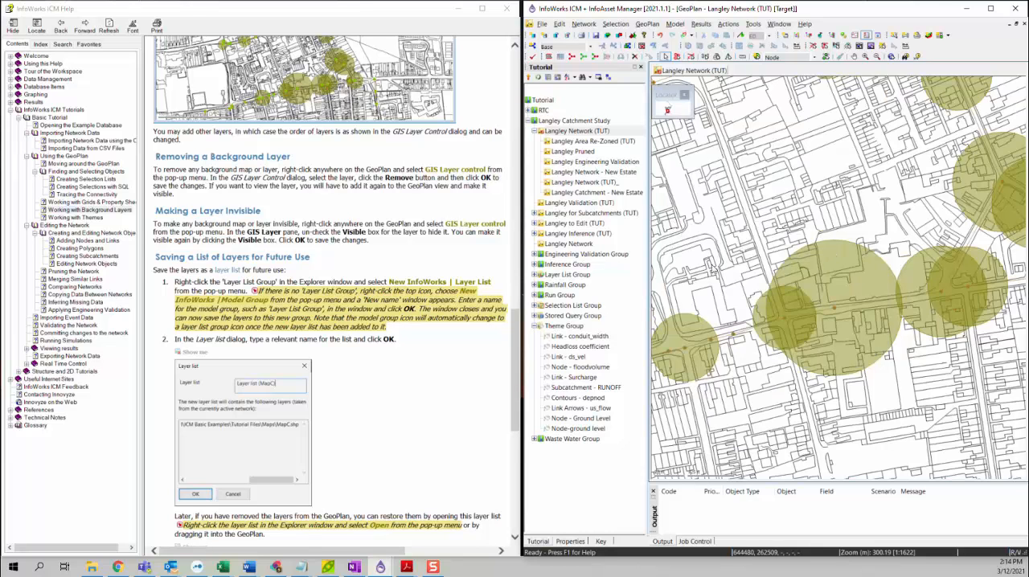
# Save the current GeoPlan layers as a new InfoWorks layer list named "Layer list (MapC)" in the Layer List Group
pyautogui.scroll(-3, 345, 282)
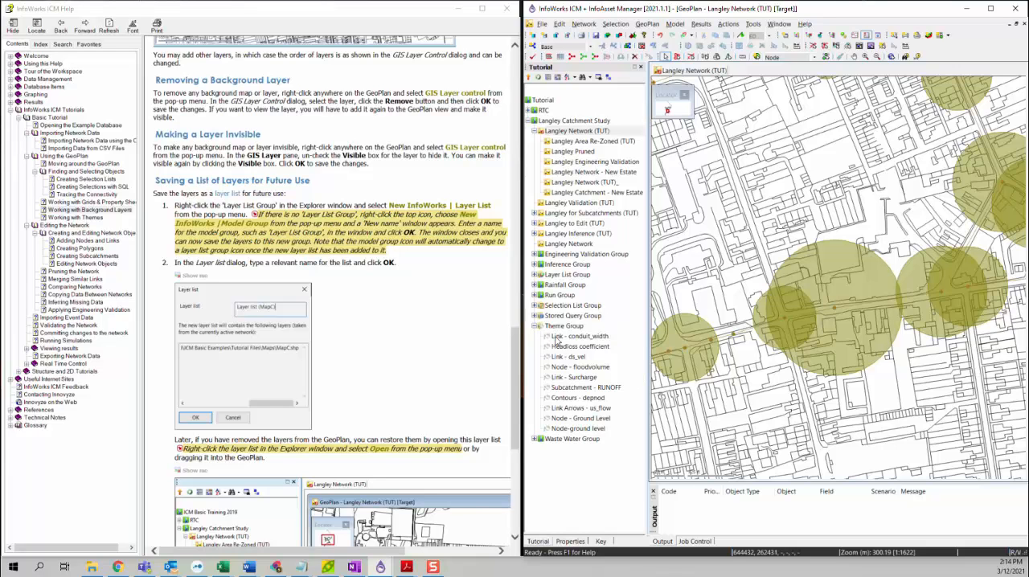
pyautogui.click(535, 326)
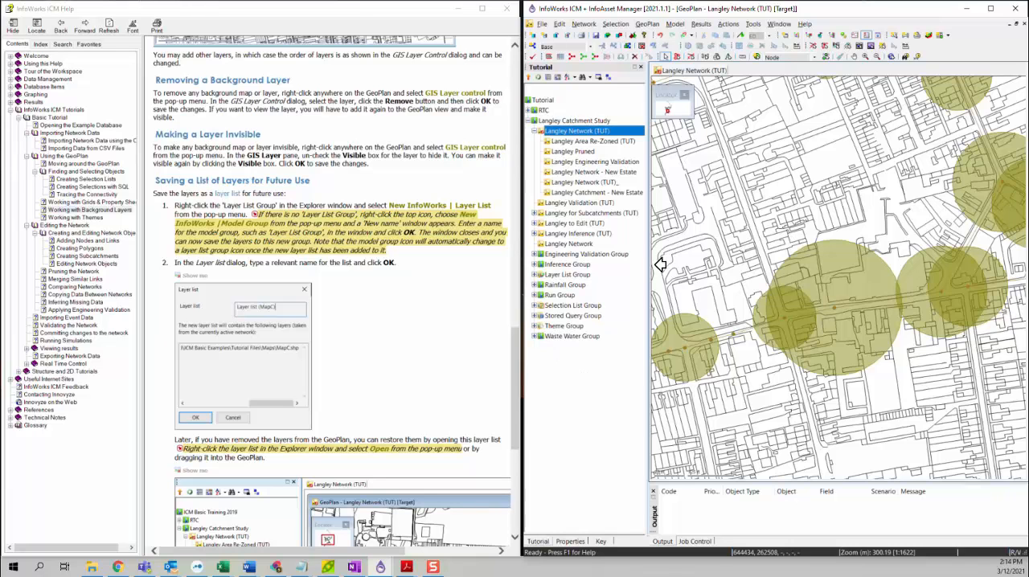
pyautogui.rightClick(553, 278)
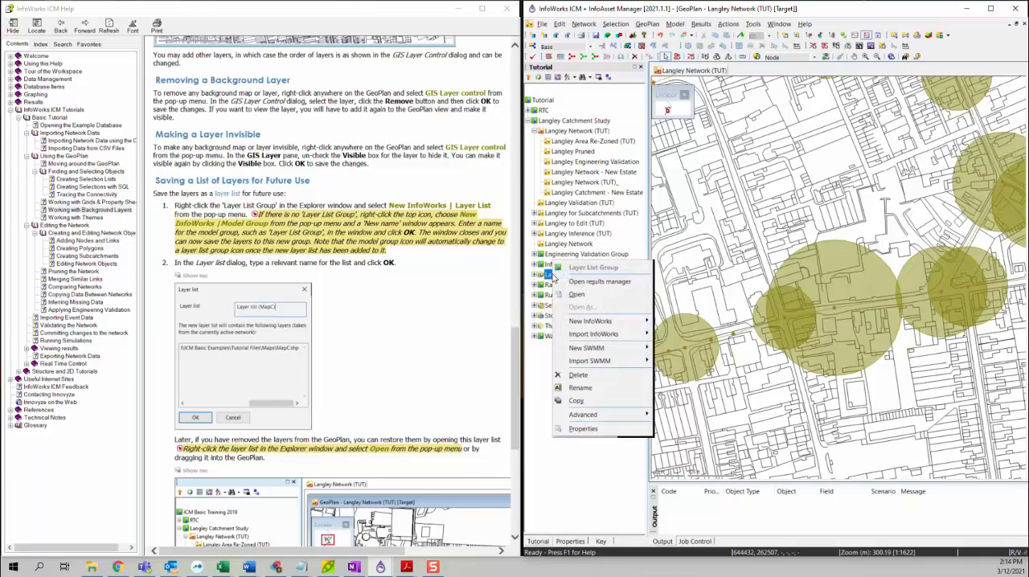
pyautogui.moveTo(610, 323)
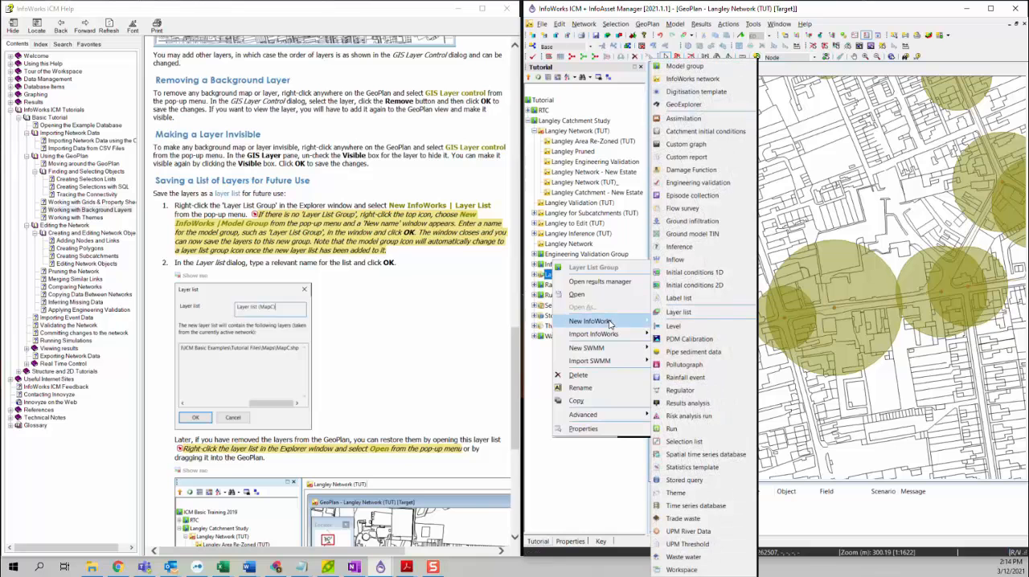
pyautogui.click(675, 313)
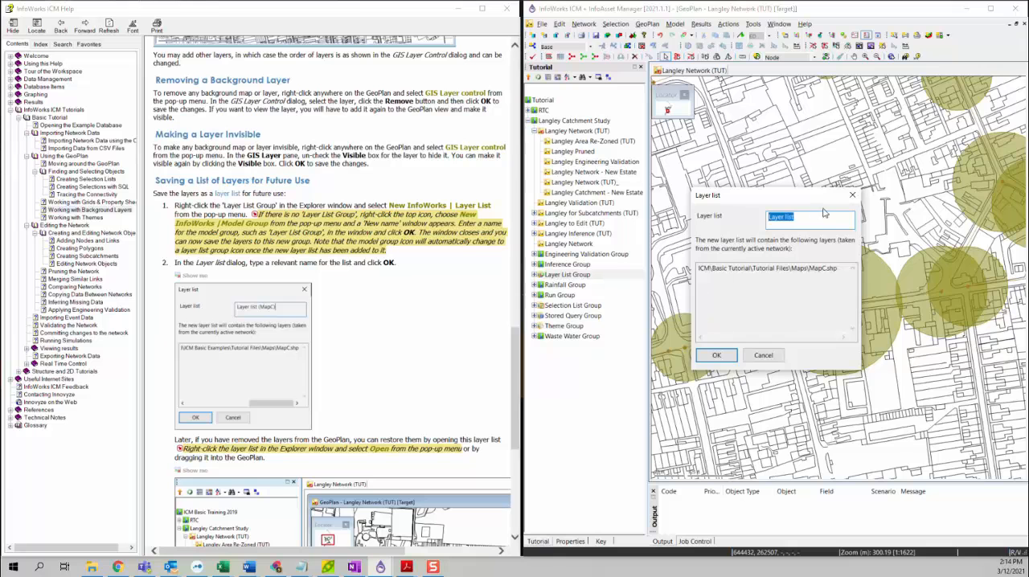
pyautogui.moveTo(782, 196); pyautogui.dragTo(710, 192)
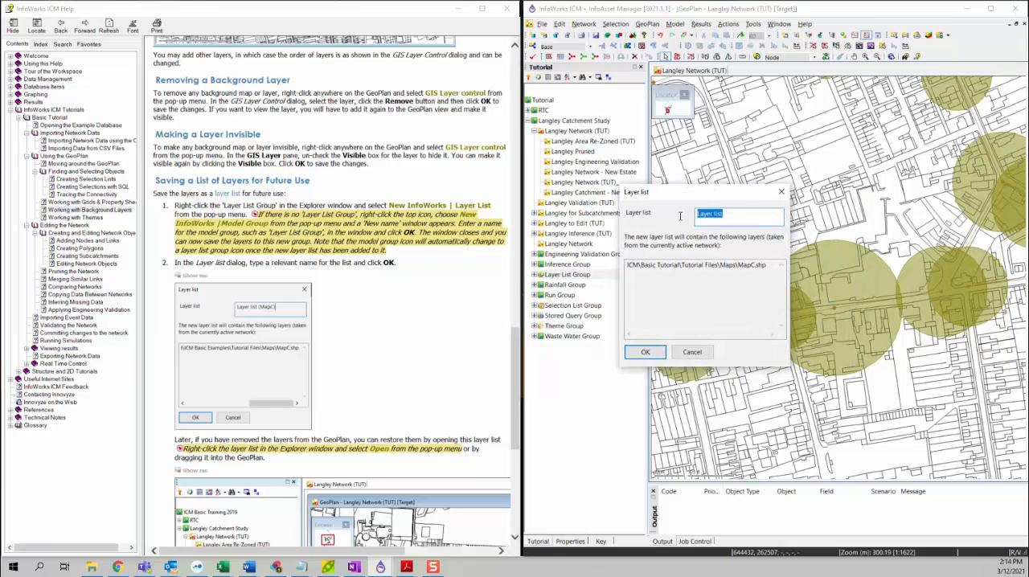
pyautogui.click(741, 209)
pyautogui.write('(MapC)')
pyautogui.click(645, 353)
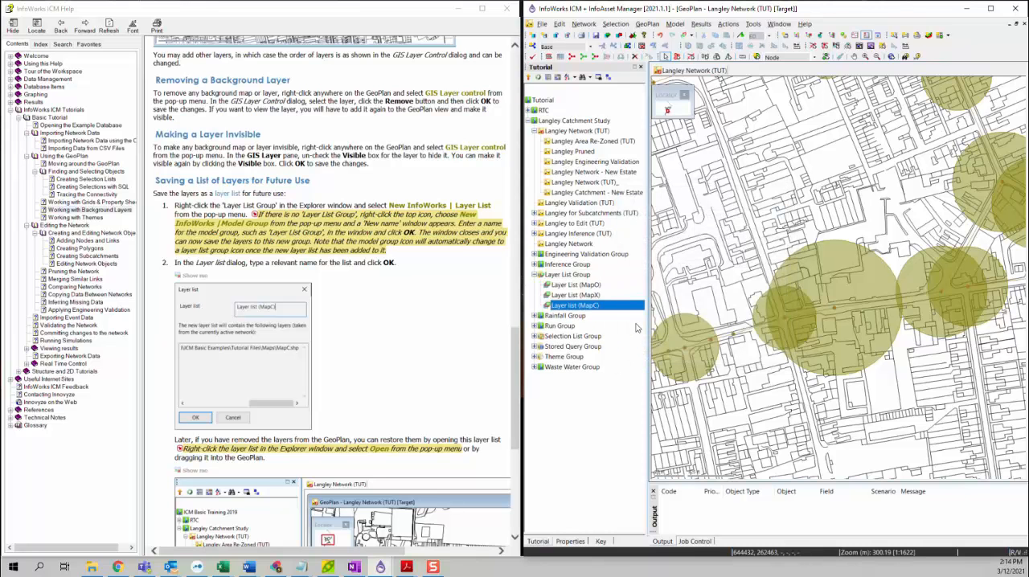
# Remove the MapC background layer from the Langley Network GeoPlan and save the layer change
pyautogui.scroll(-4, 316, 417)
pyautogui.scroll(-2, 316, 420)
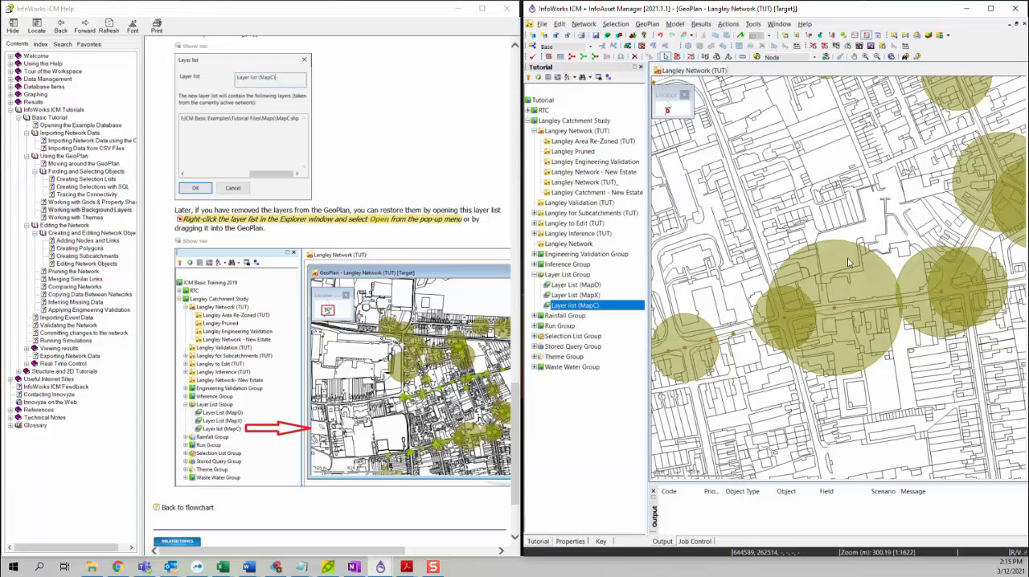
pyautogui.rightClick(702, 181)
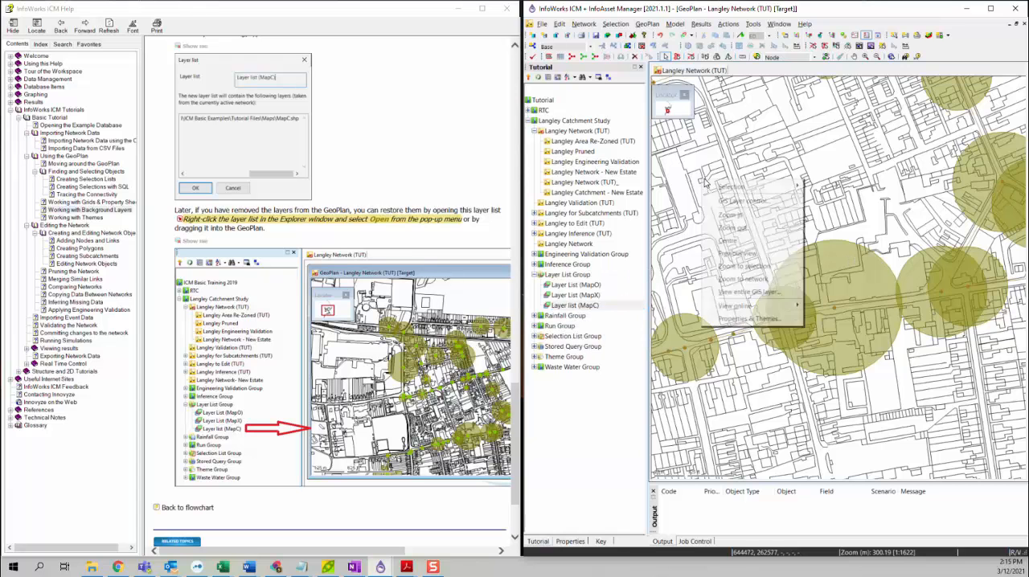
pyautogui.click(743, 201)
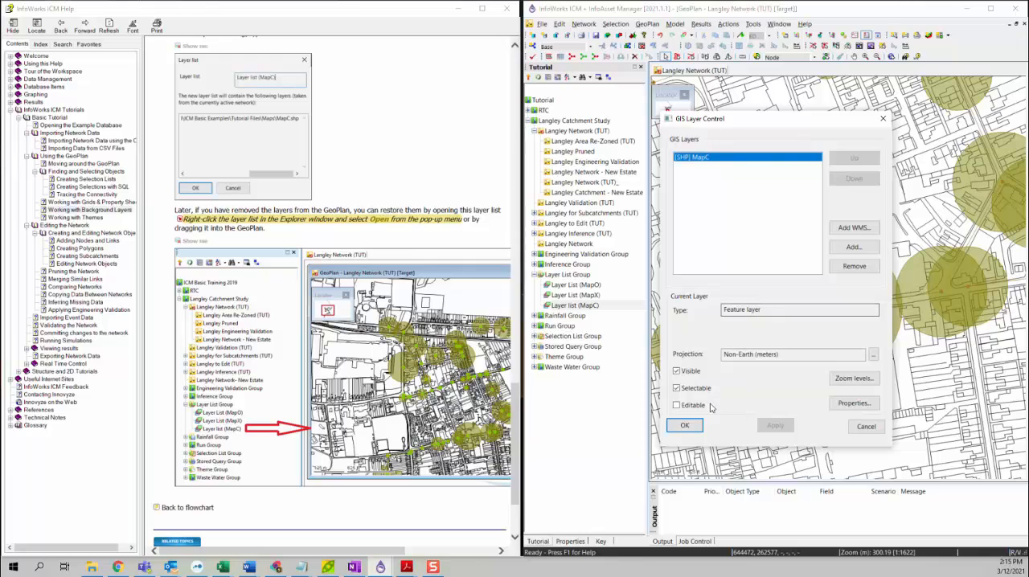
pyautogui.click(856, 266)
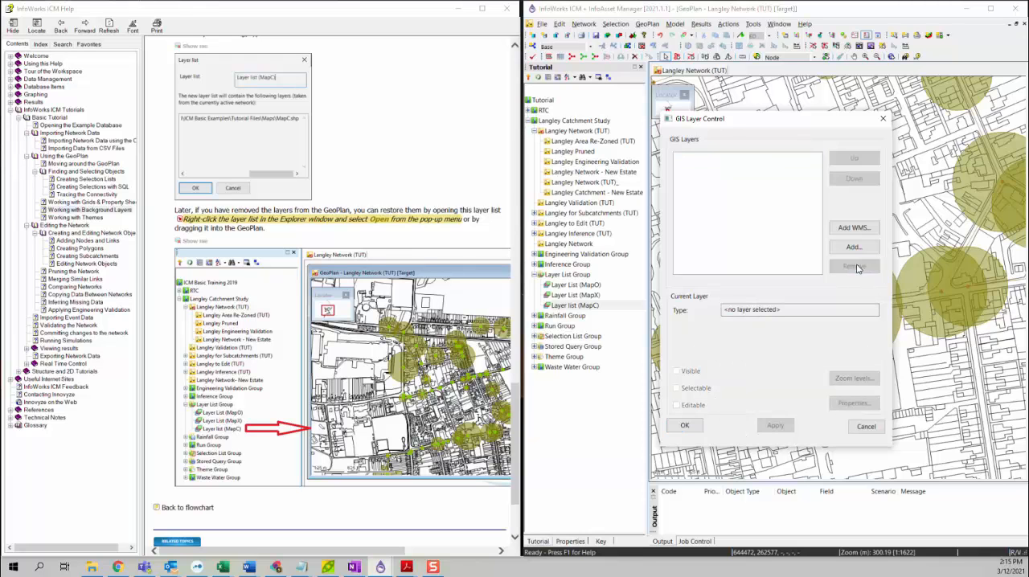
pyautogui.click(684, 426)
# Restore the background map by loading the saved "Layer list (MapC)" into the Langley Network GeoPlan
pyautogui.scroll(-2, 828, 224)
pyautogui.moveTo(839, 199); pyautogui.dragTo(815, 287)
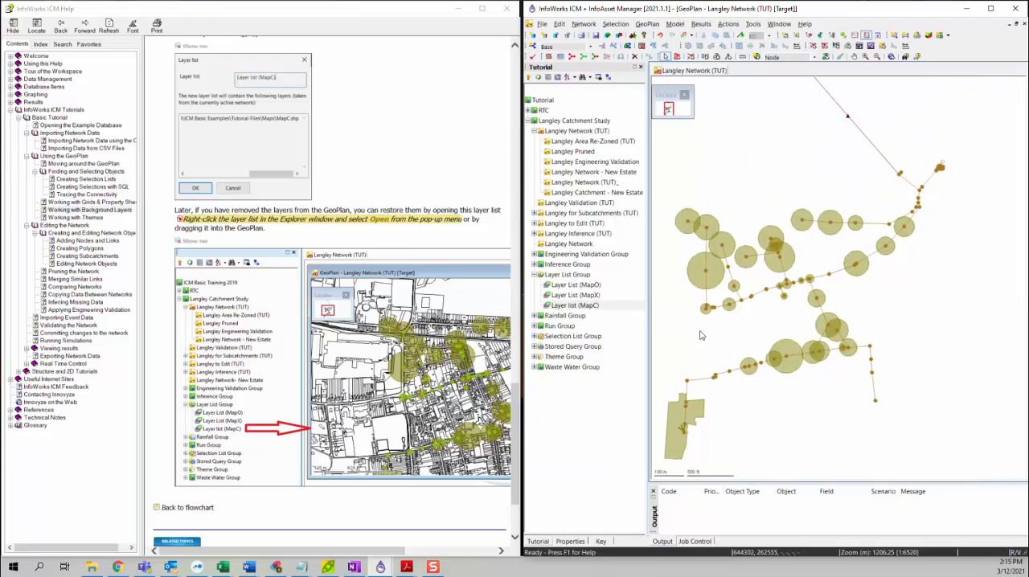
pyautogui.click(555, 310)
pyautogui.moveTo(556, 310); pyautogui.dragTo(754, 206)
pyautogui.scroll(-1, 755, 287)
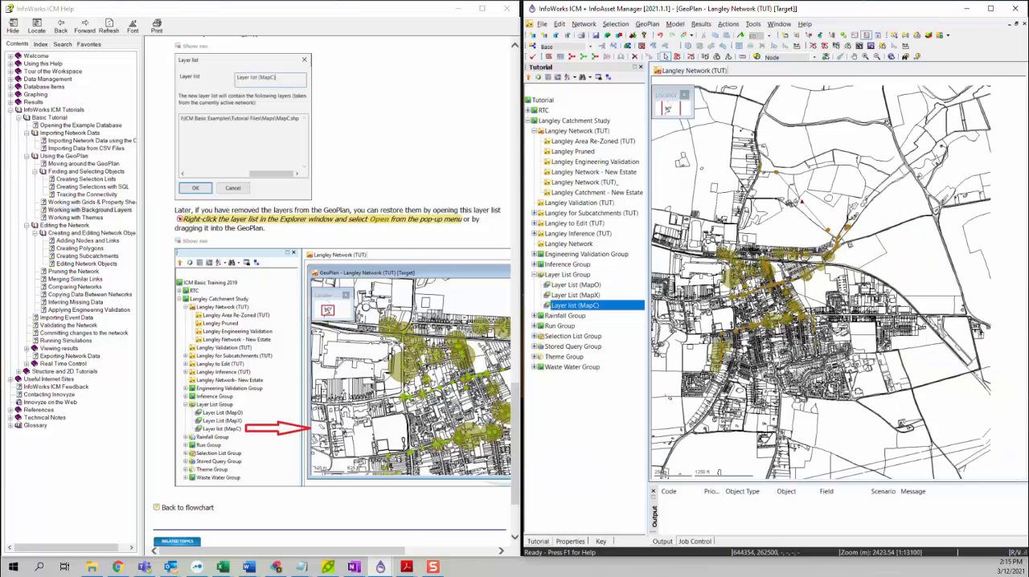
pyautogui.moveTo(714, 341); pyautogui.dragTo(738, 294)
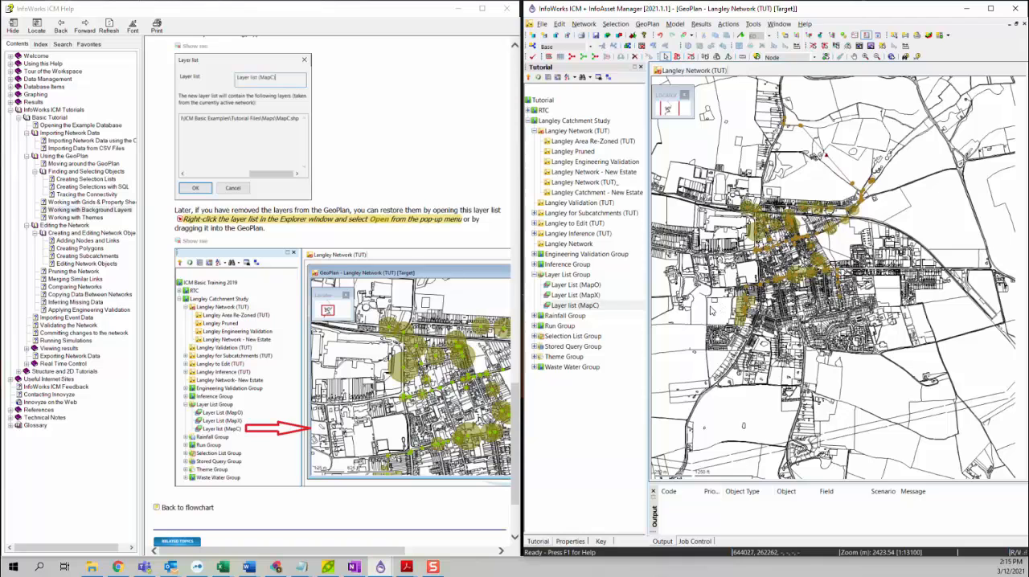